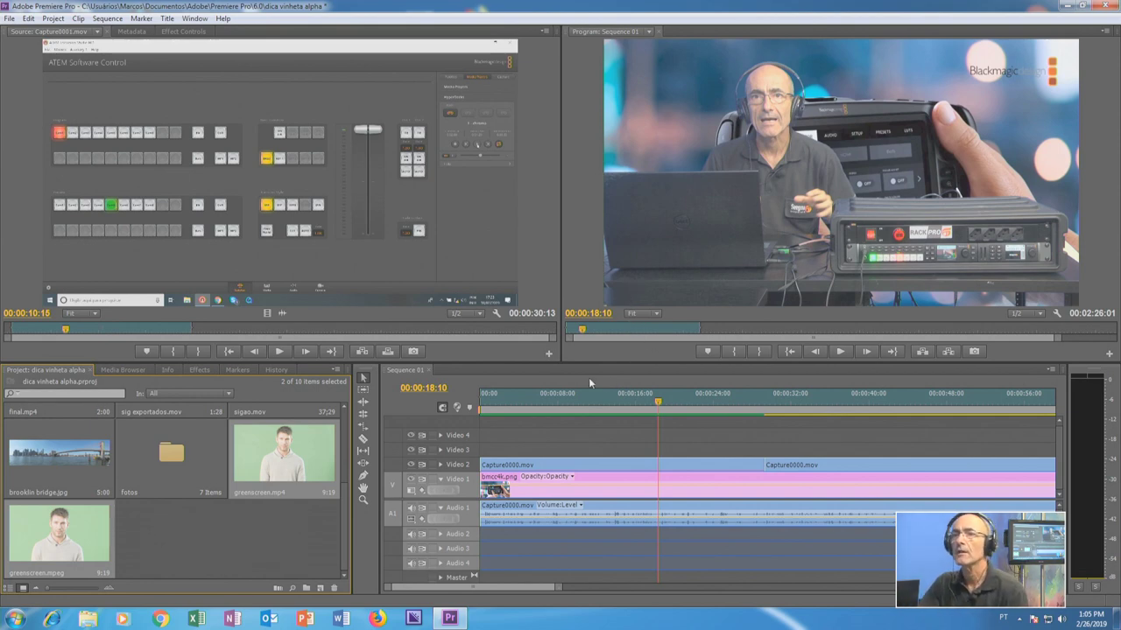
Step: Create a new AVC-Intra AVC-I 100 1080i60 sequence named 'dica nr 01'
left_click(9, 19)
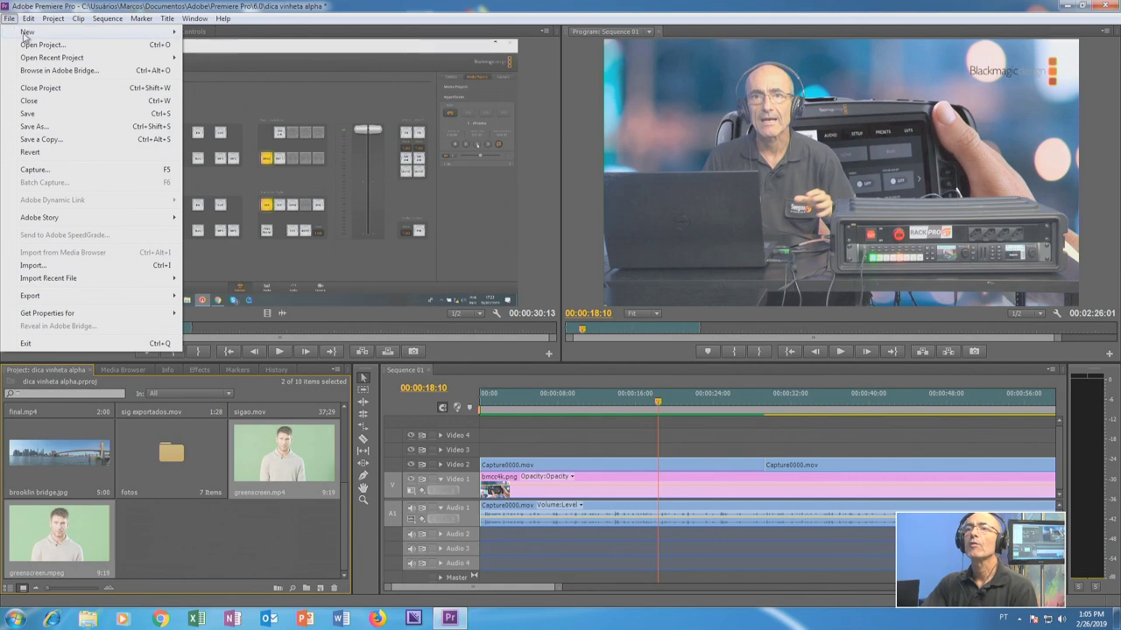
mouse_move(123, 32)
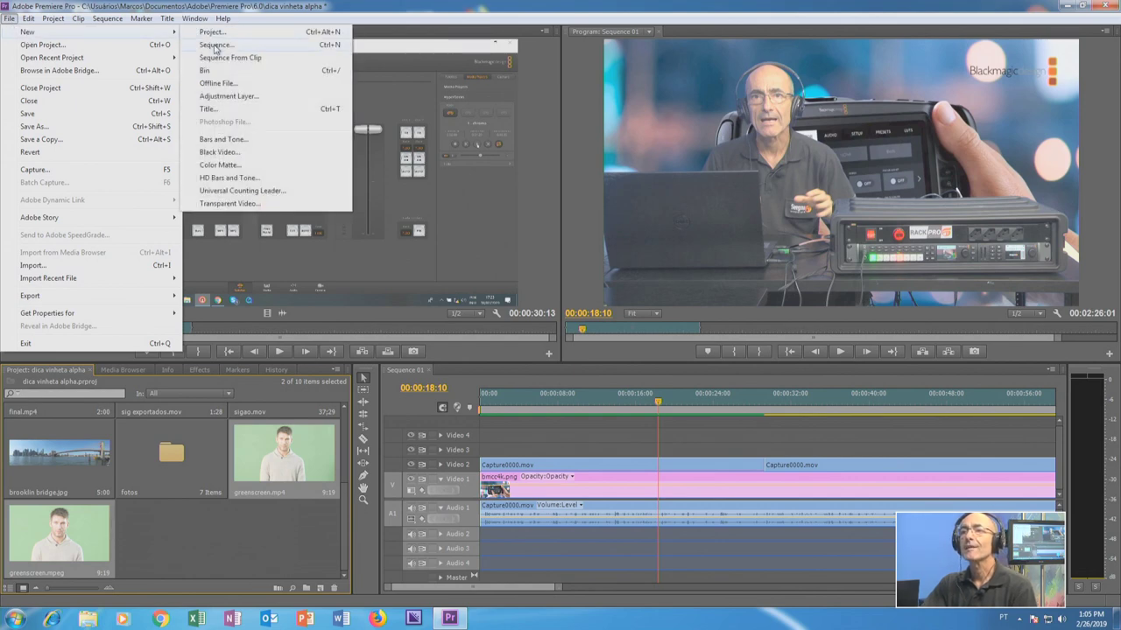
left_click(214, 45)
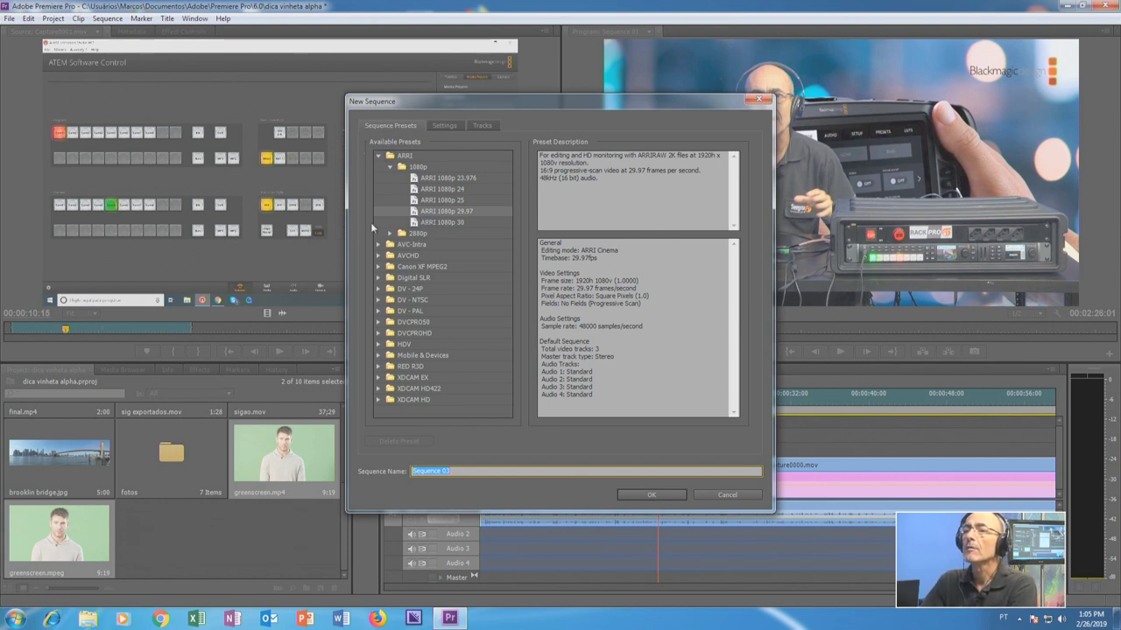
left_click(379, 245)
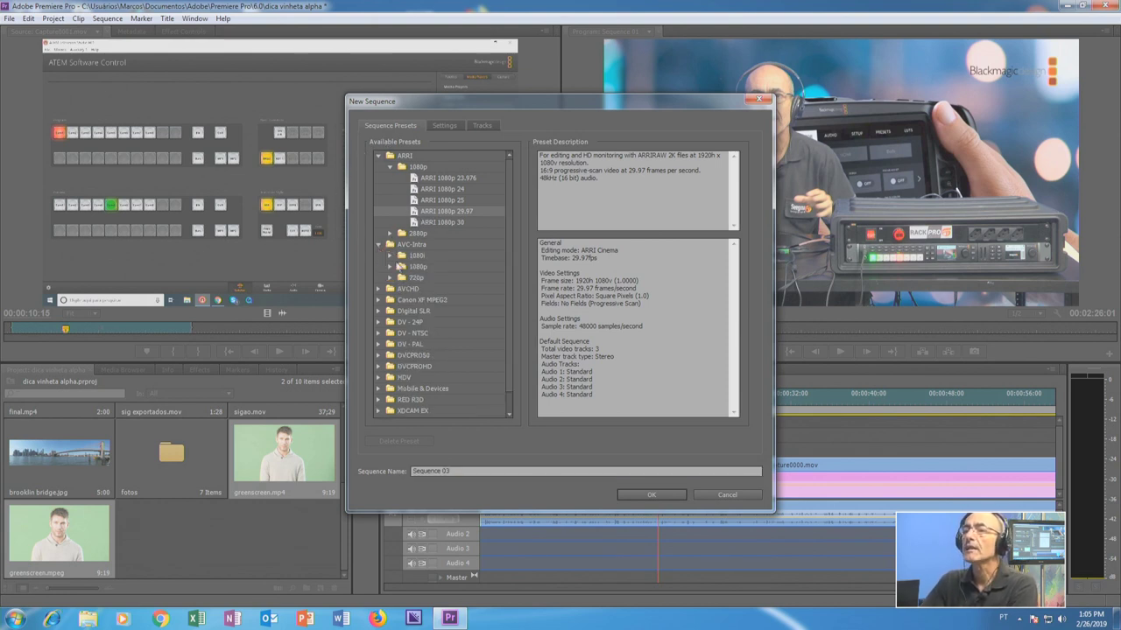
left_click(390, 255)
left_click(443, 277)
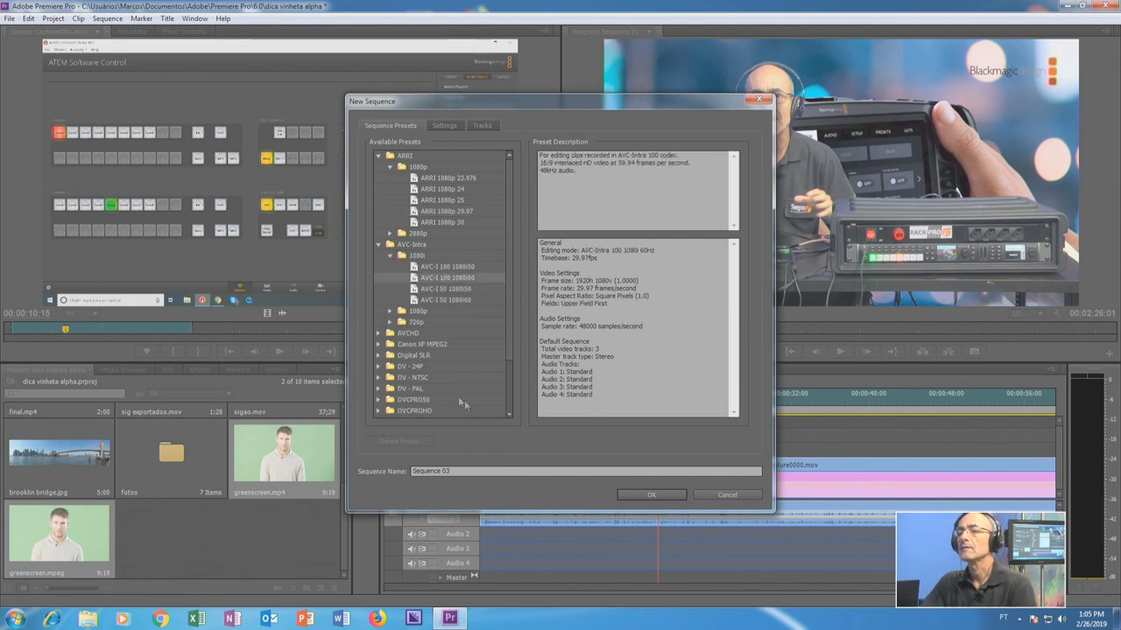
left_click(472, 471)
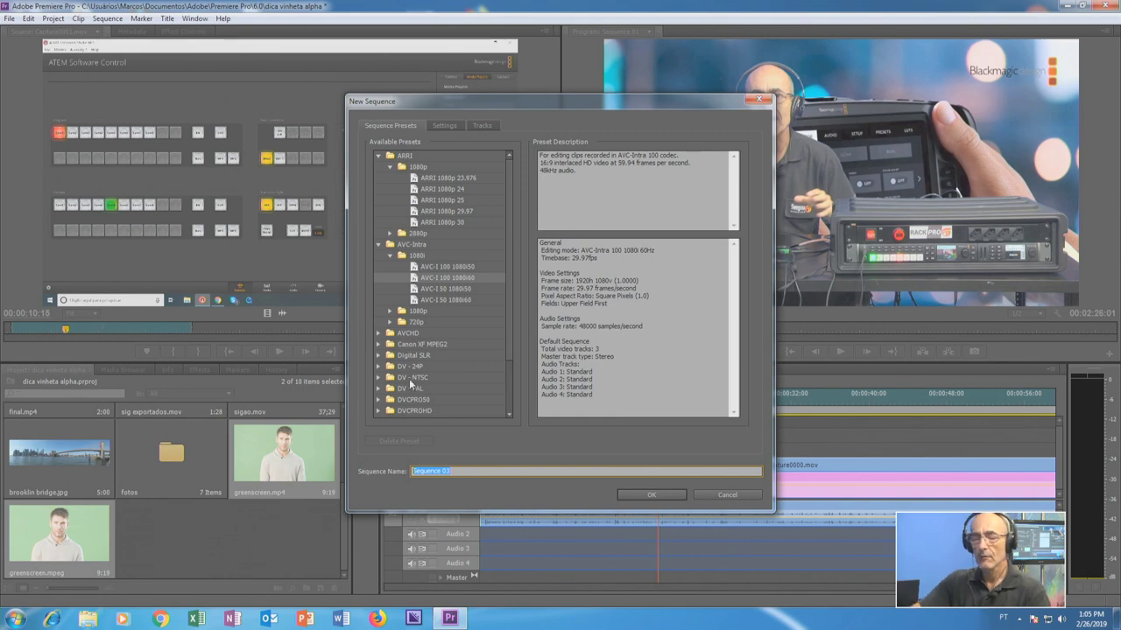
type("dica vi")
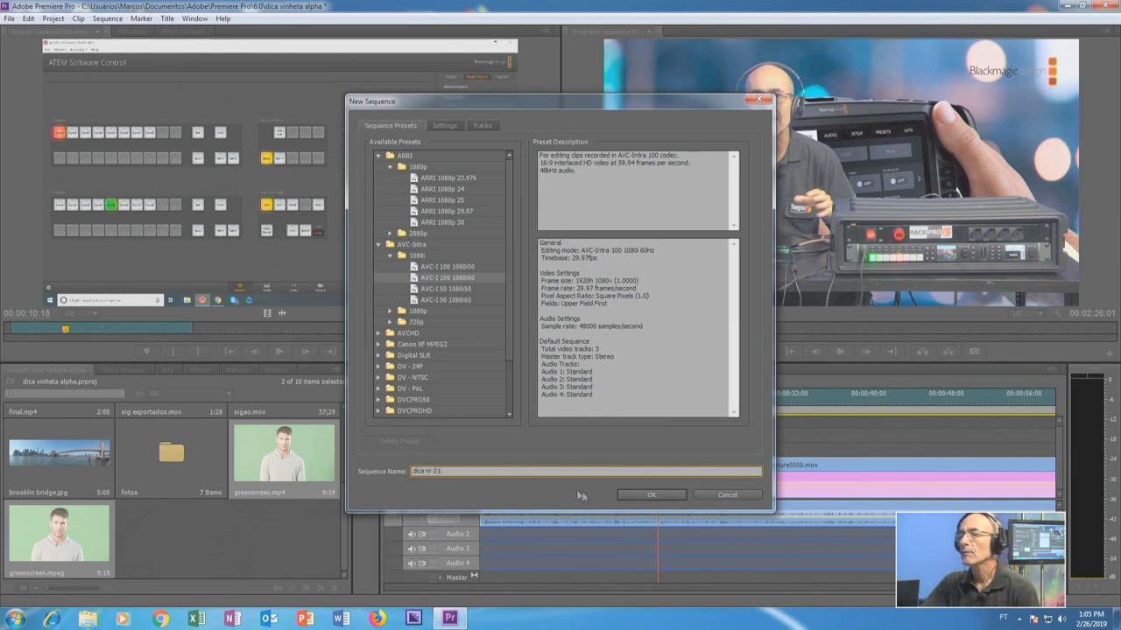
left_click(648, 497)
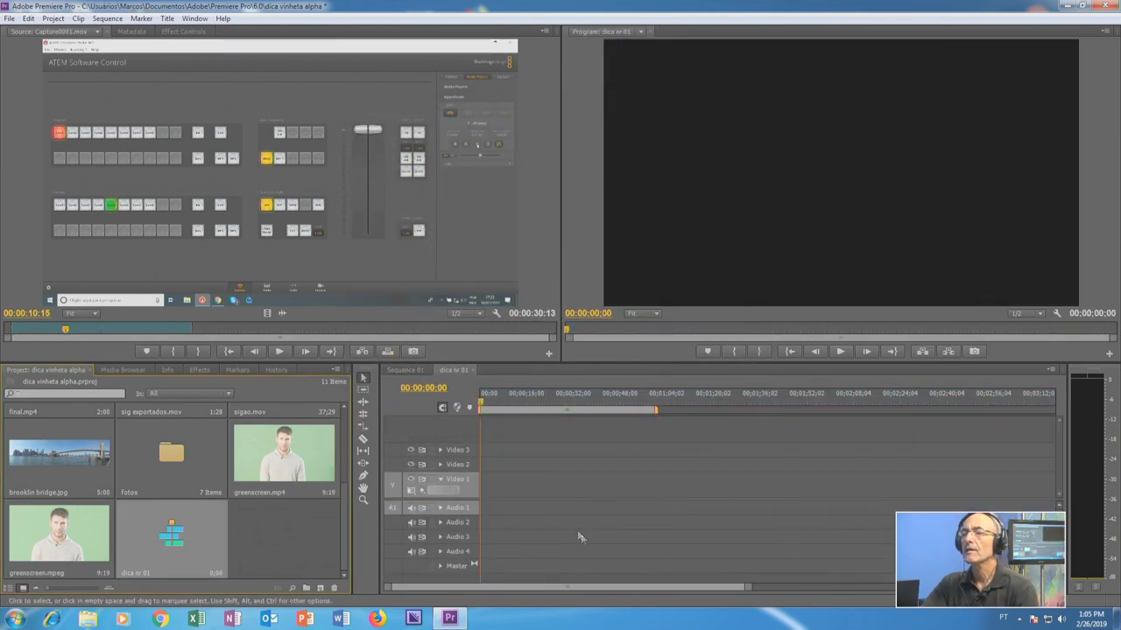
Step: Scrub to about 19 seconds, then drop greenscreen.mp4 at the start of Video 1
left_click_drag(495, 403, 537, 408)
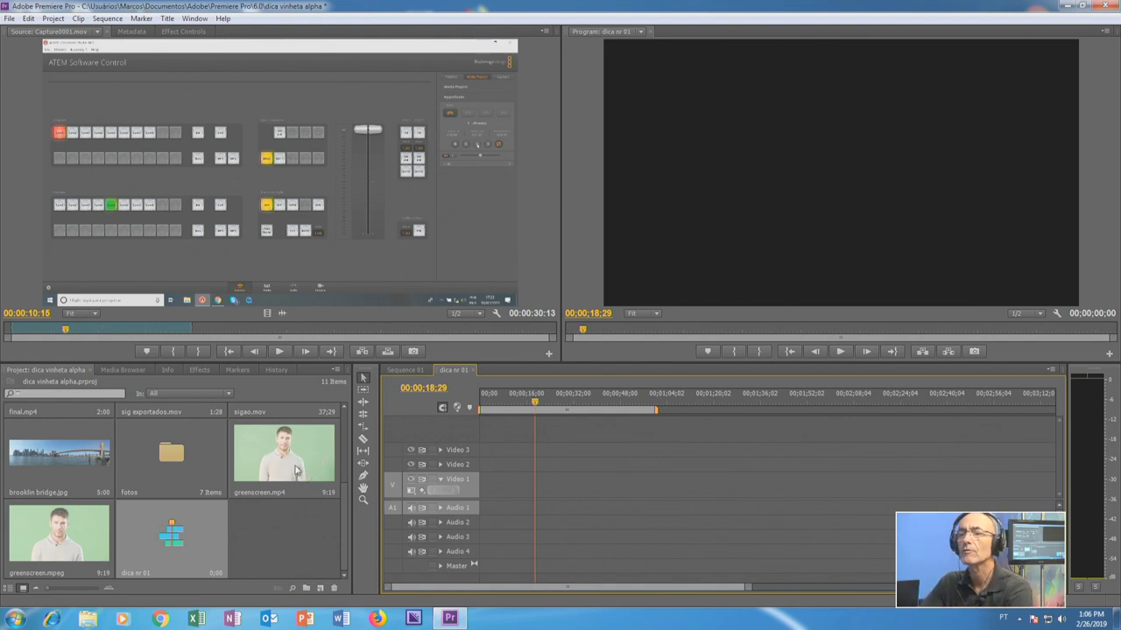
left_click(297, 445)
left_click_drag(298, 445, 489, 498)
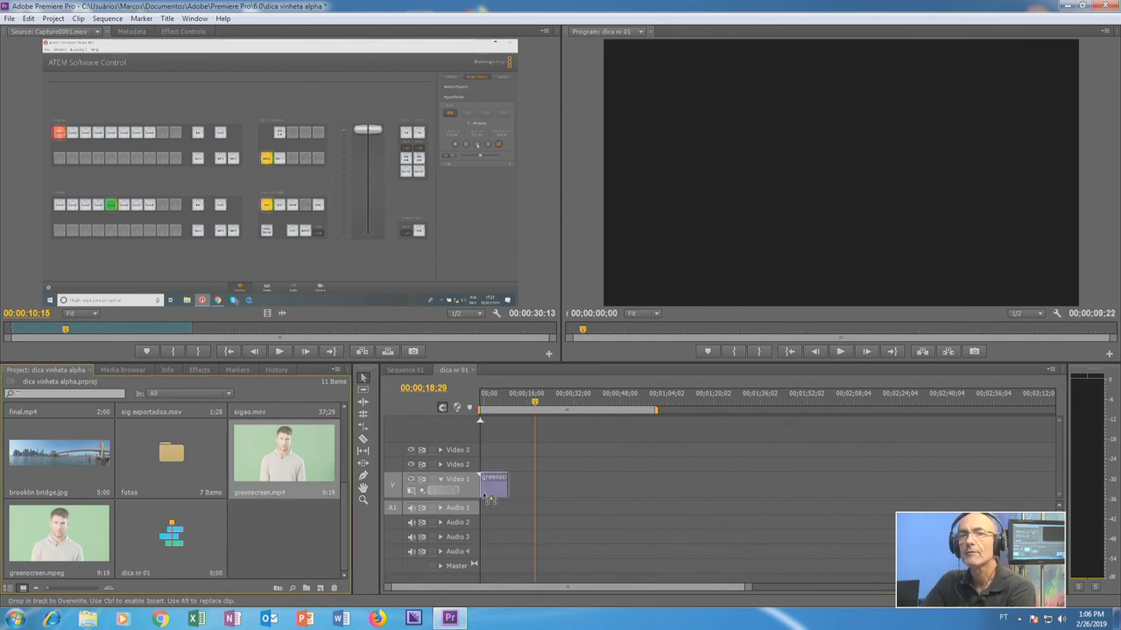
left_click_drag(488, 498, 466, 526)
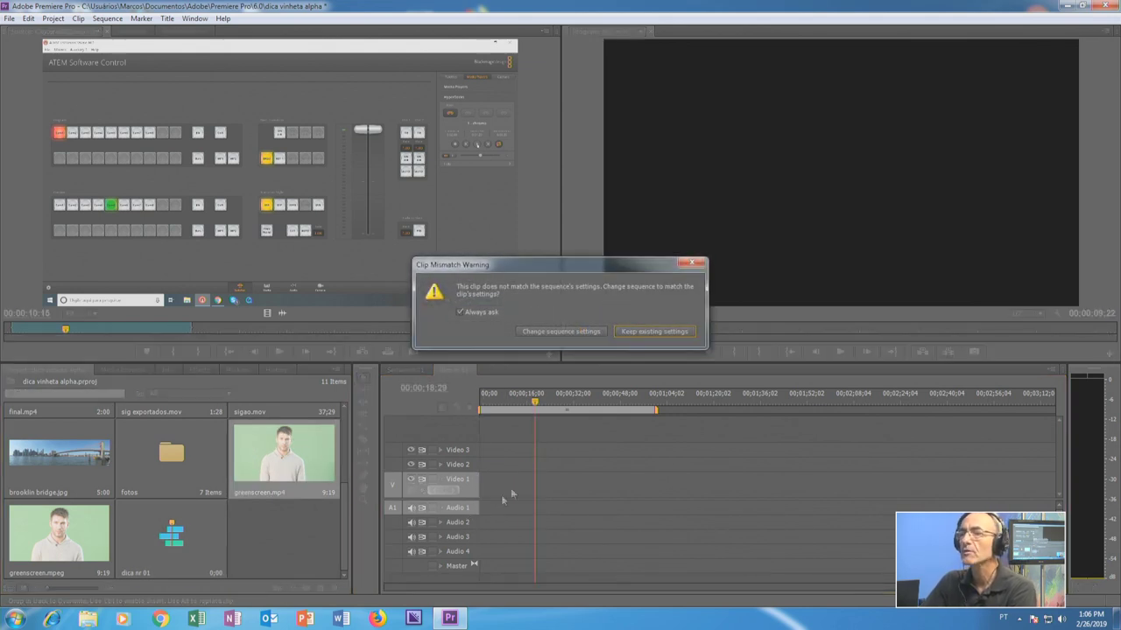
Step: Choose Change sequence settings in the mismatch warning and preview greenscreen.mp4 at about four seconds
mouse_move(537, 270)
left_mouse_down()
mouse_move(533, 315)
mouse_move(557, 340)
left_mouse_up()
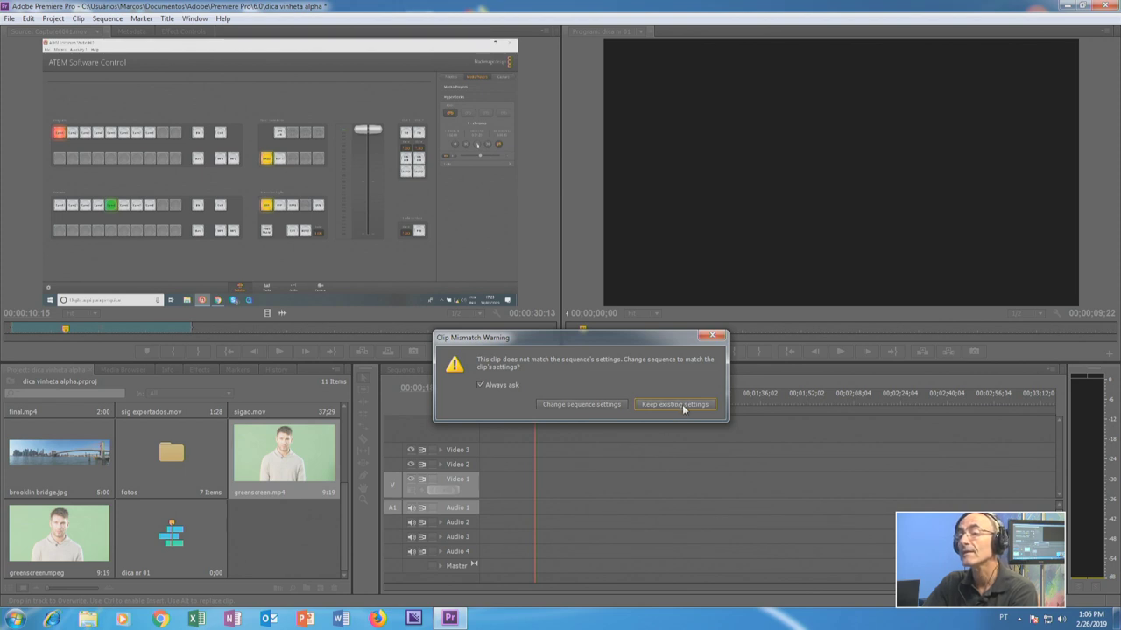
left_click(595, 402)
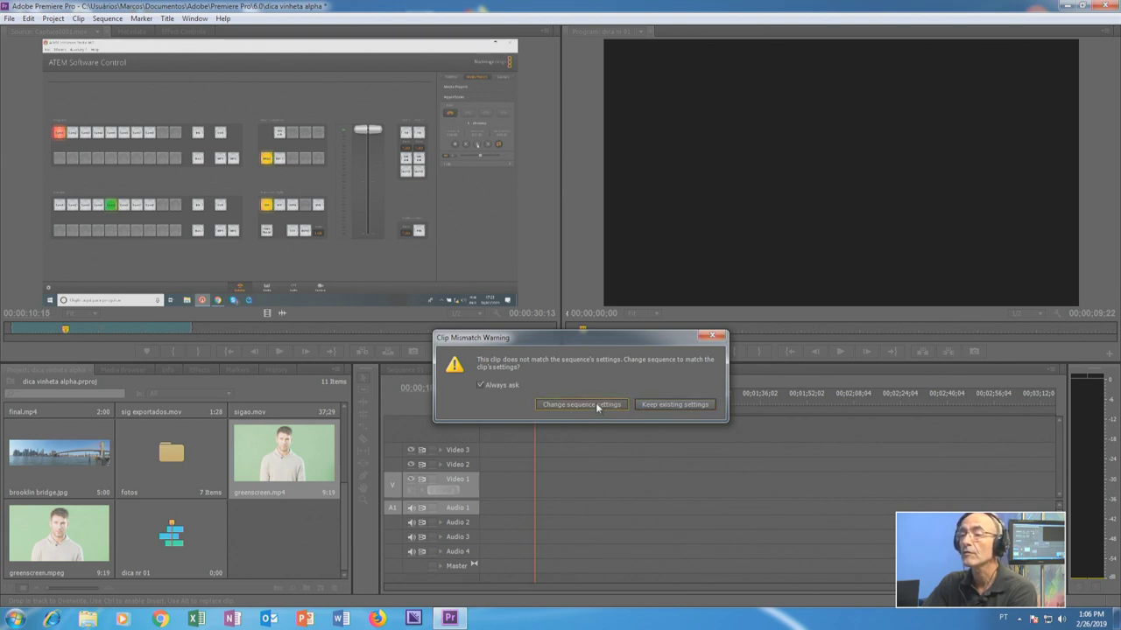
left_click_drag(490, 405, 489, 401)
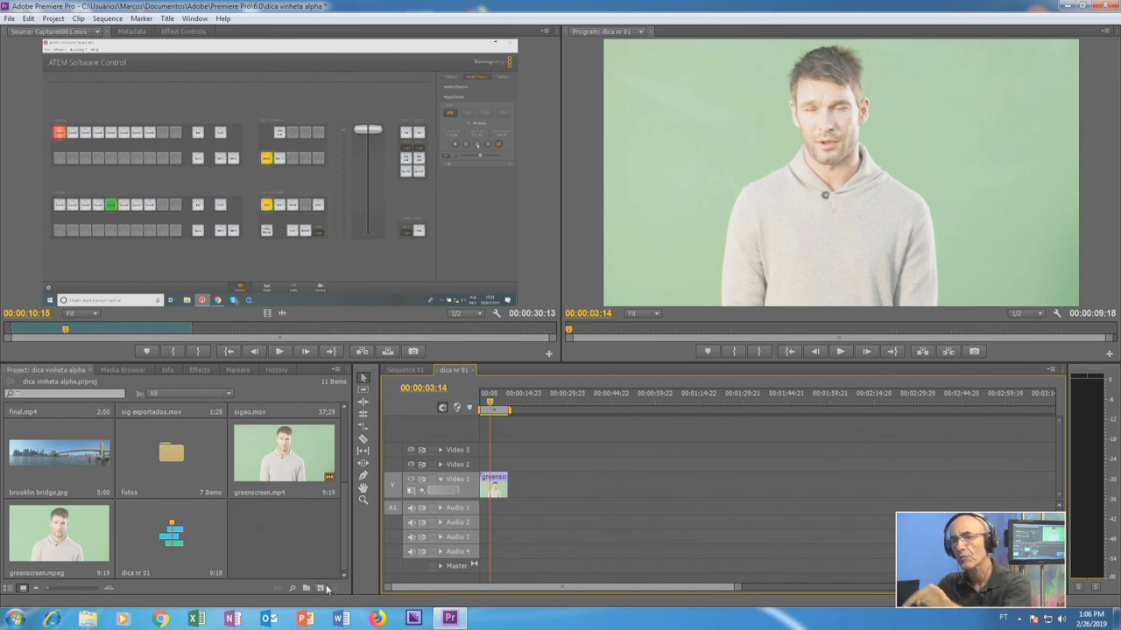
left_click(294, 506)
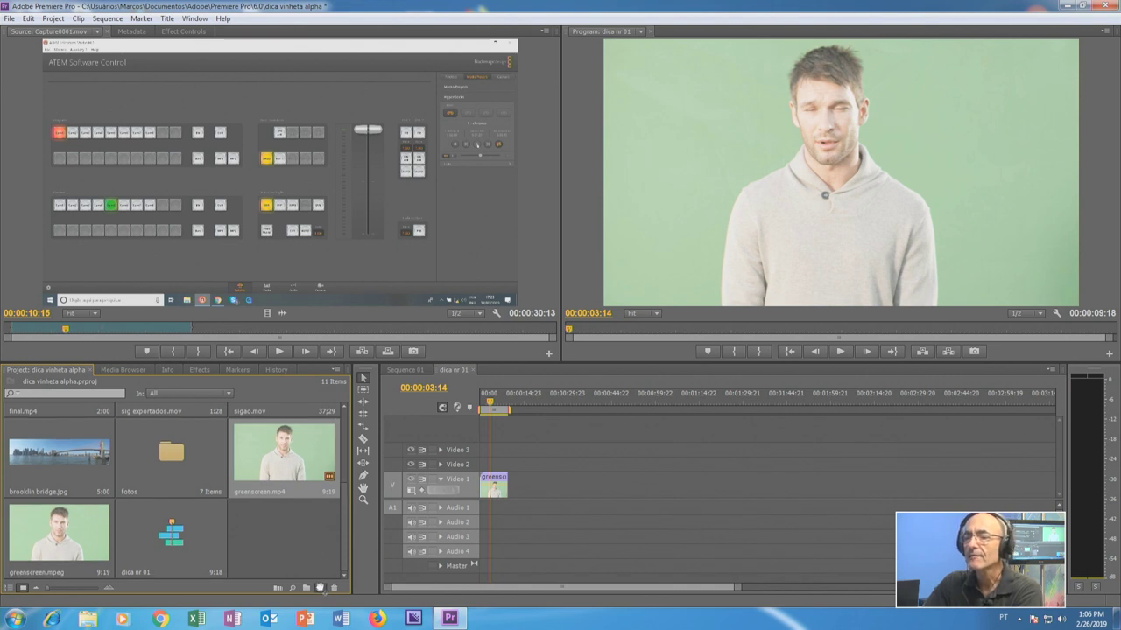
Step: Make a new sequence from greenscreen.mp4, play it back, then view dica nr 01 and Sequence 01
left_click_drag(320, 589, 320, 589)
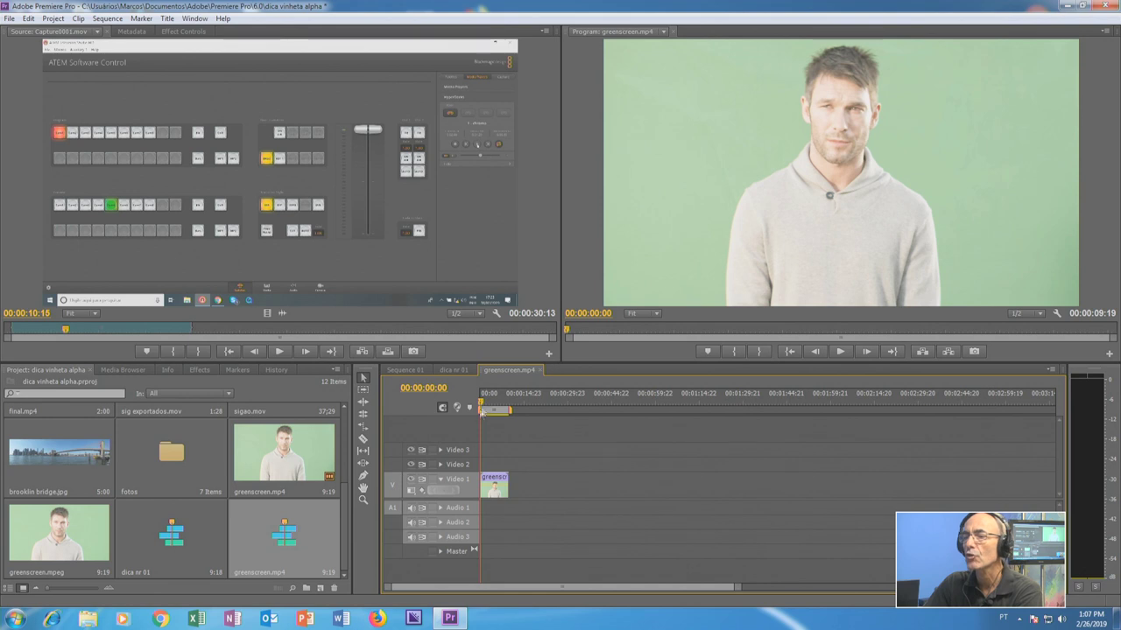
key("space")
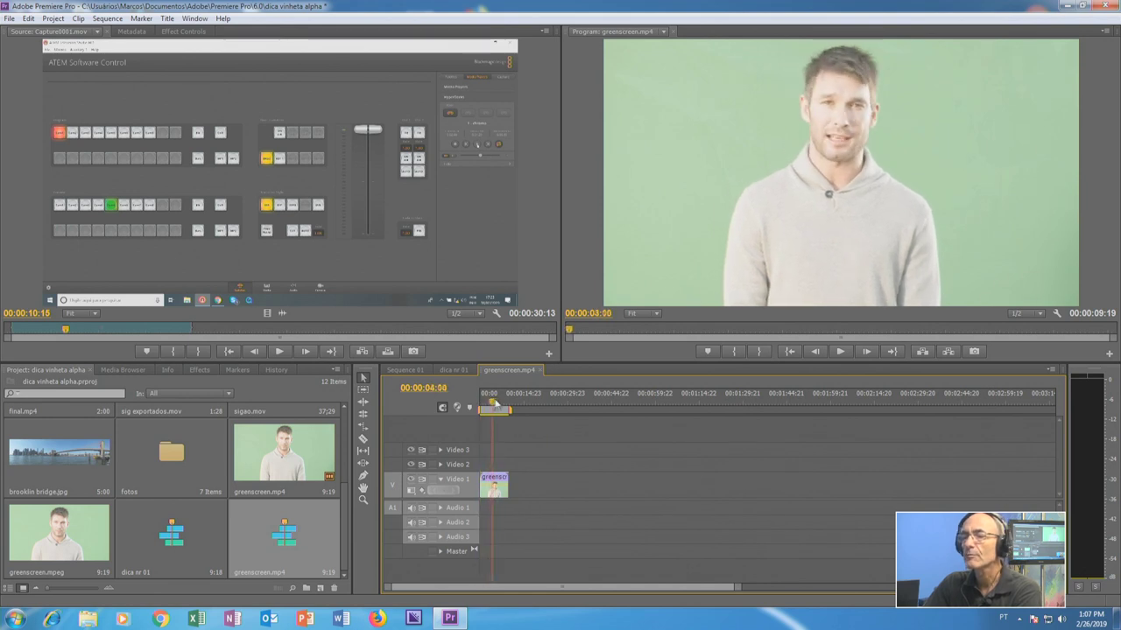
left_click(487, 404)
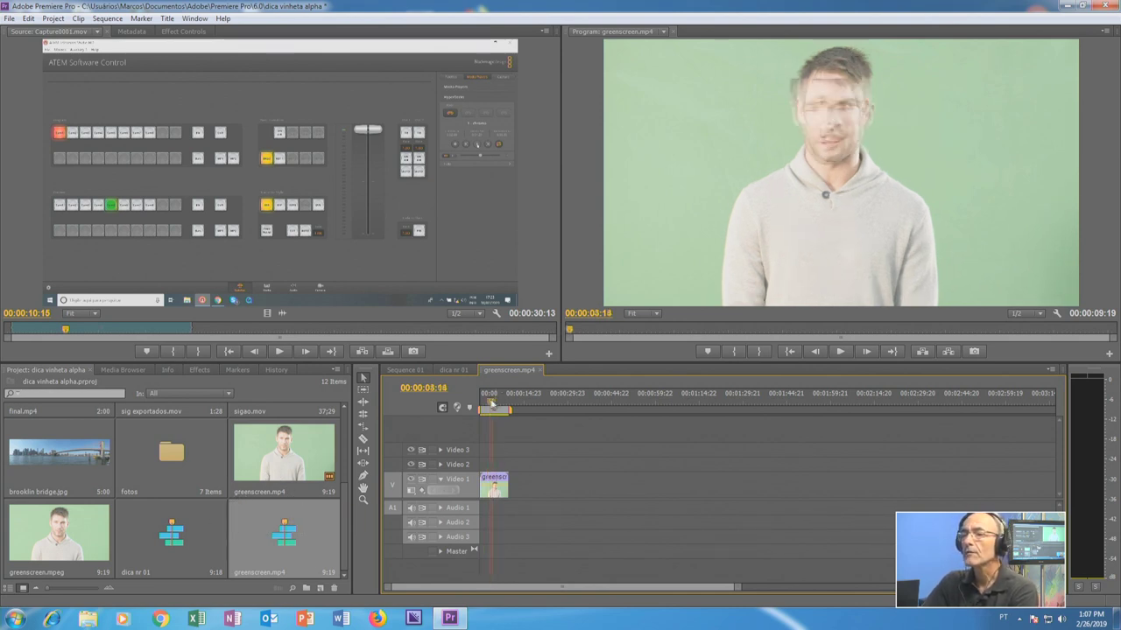
left_click(454, 370)
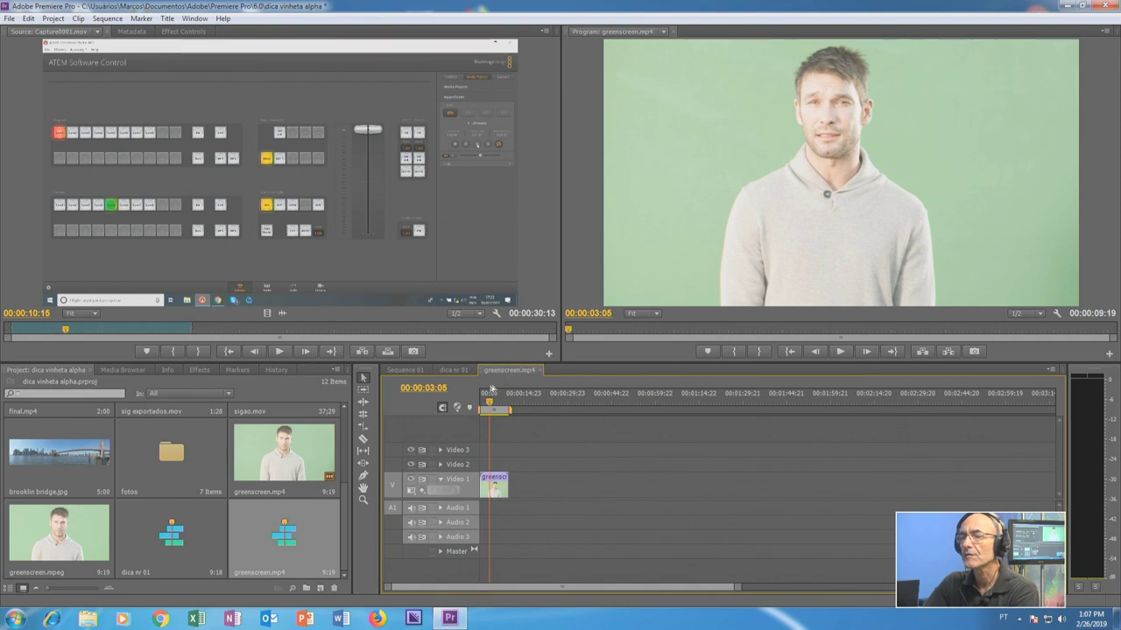
left_click(405, 370)
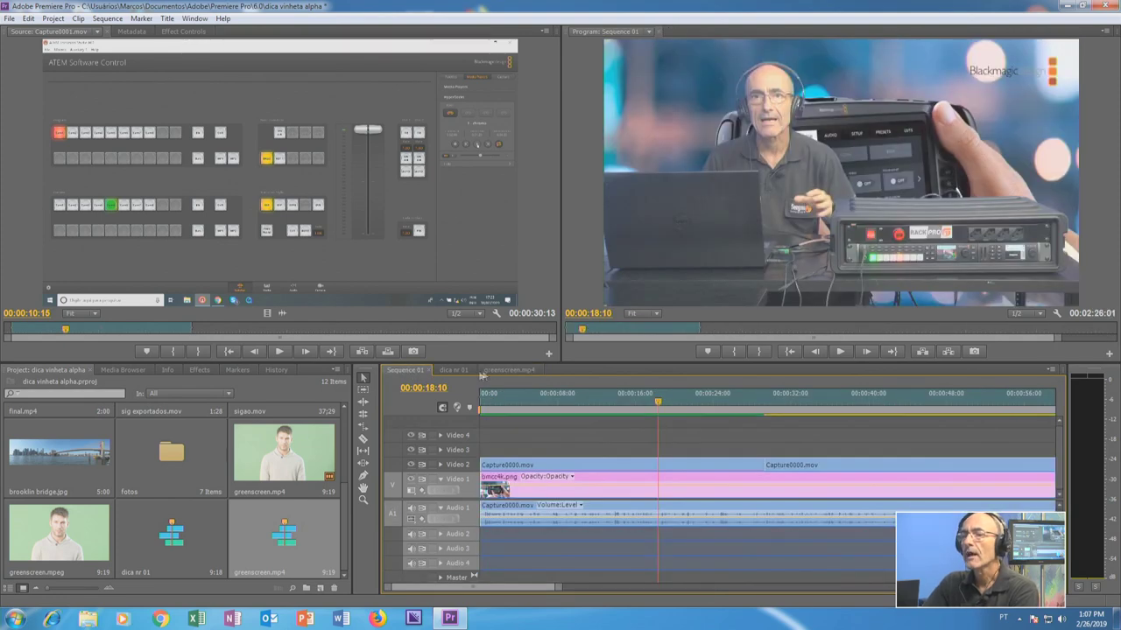
Step: In the greenscreen.mp4 sequence, add sigao.mov after the greenscreen clip and preview it near 22 seconds
left_click(508, 369)
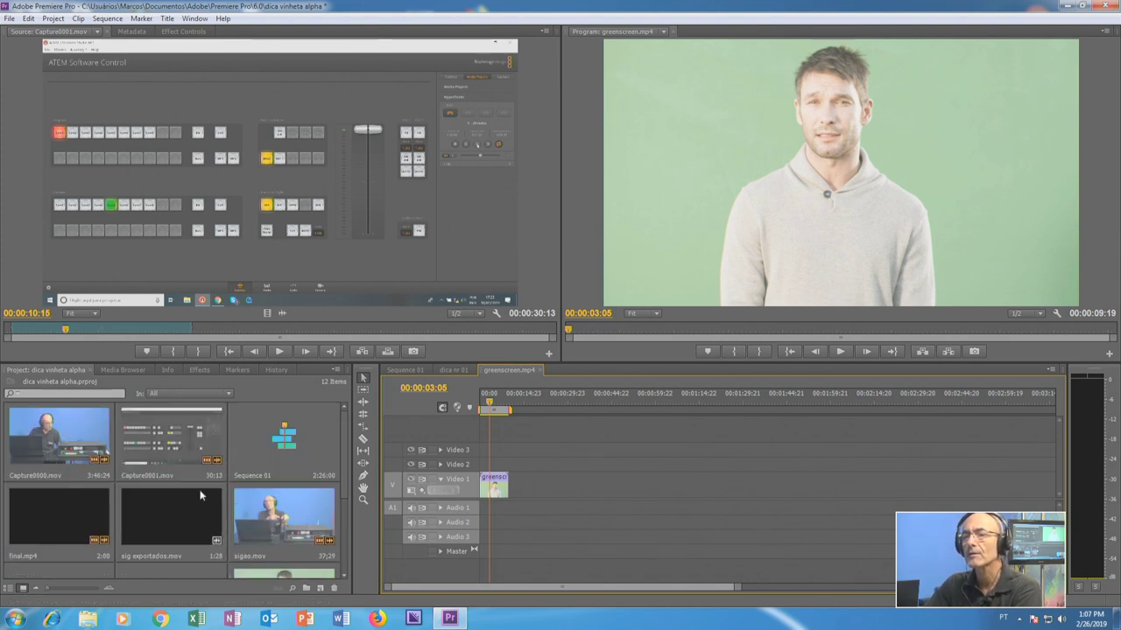
scroll(248, 493, "down", 1)
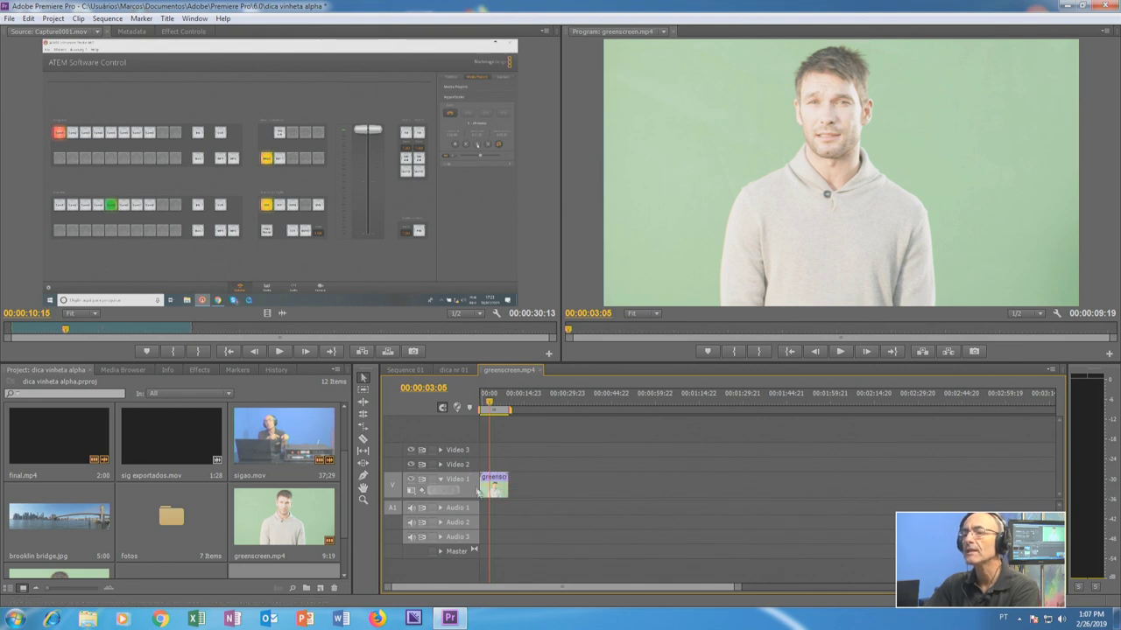
left_click(348, 521)
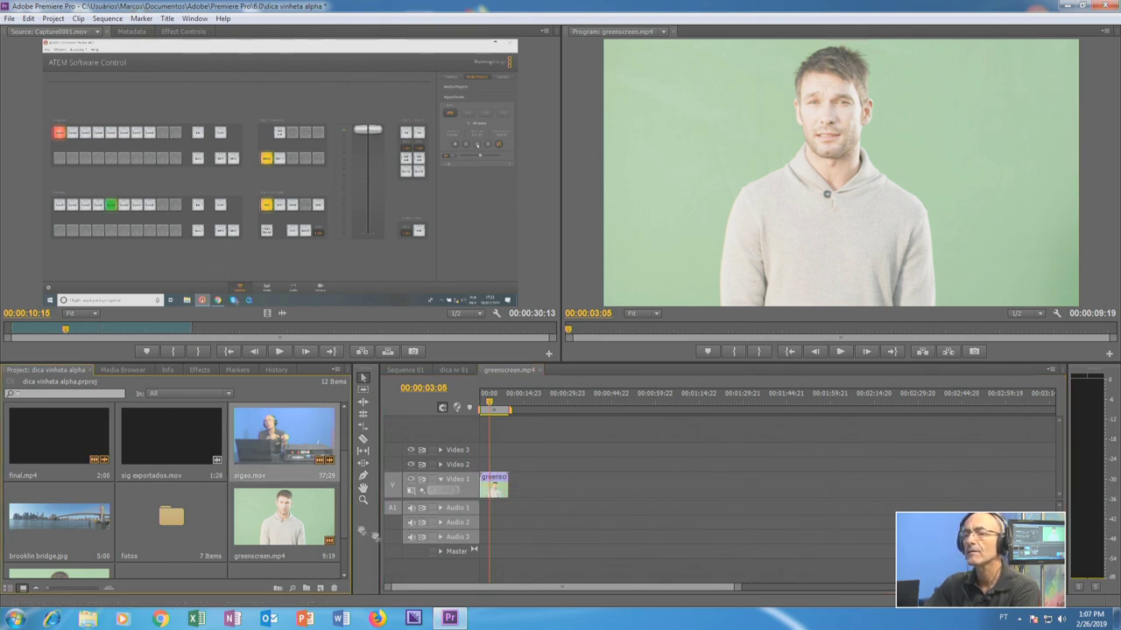
left_click_drag(348, 521, 525, 483)
left_click_drag(543, 406, 574, 418)
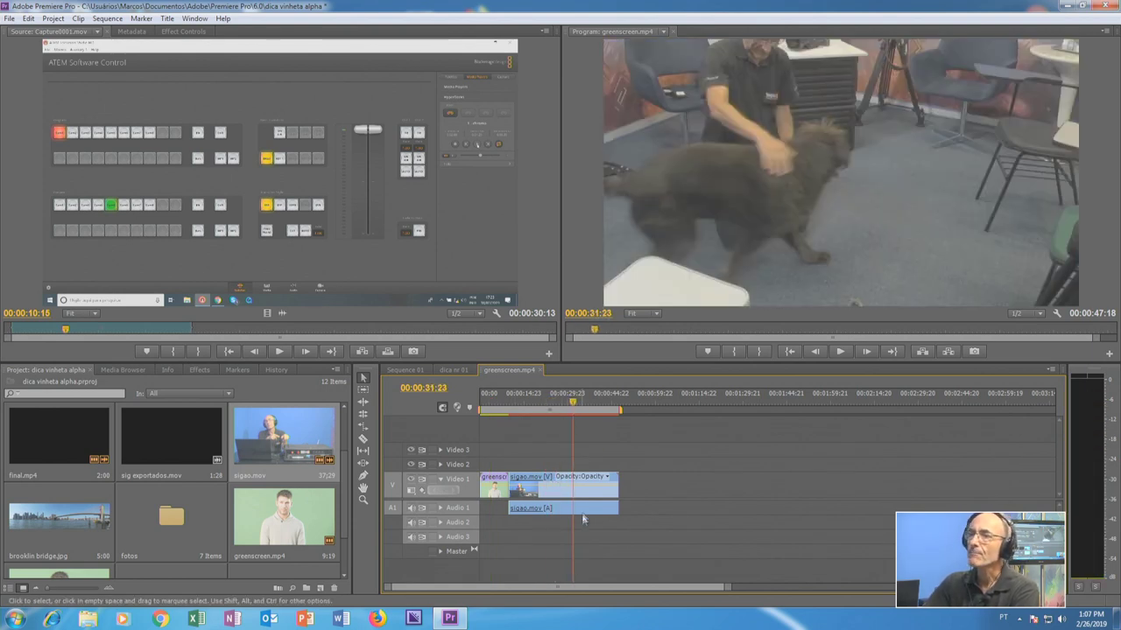
left_click(544, 408)
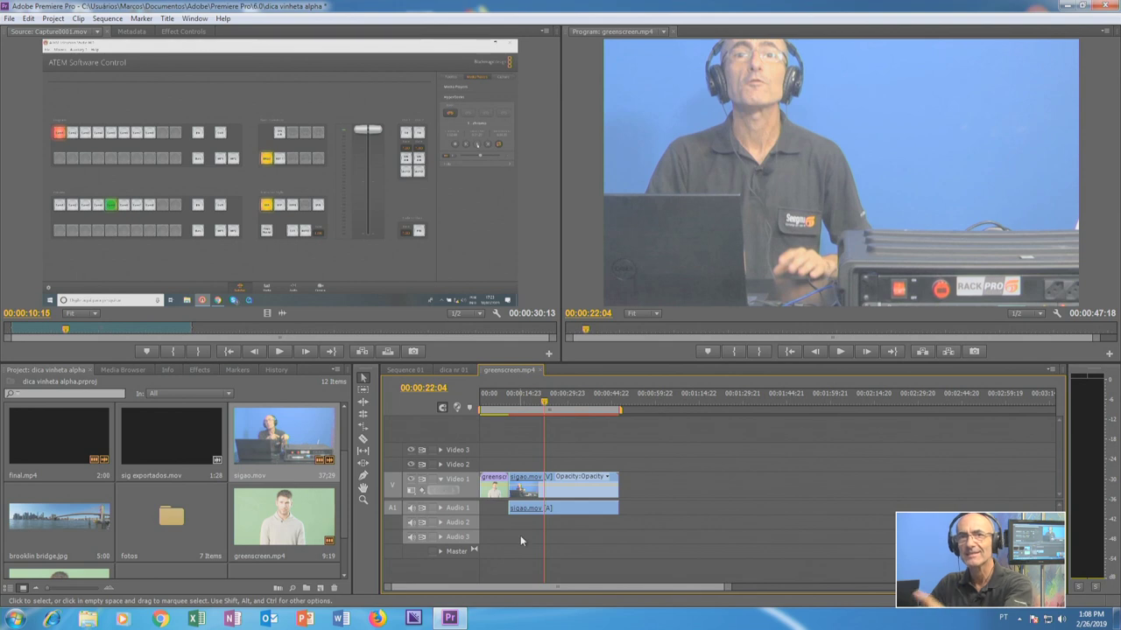
left_click(545, 409)
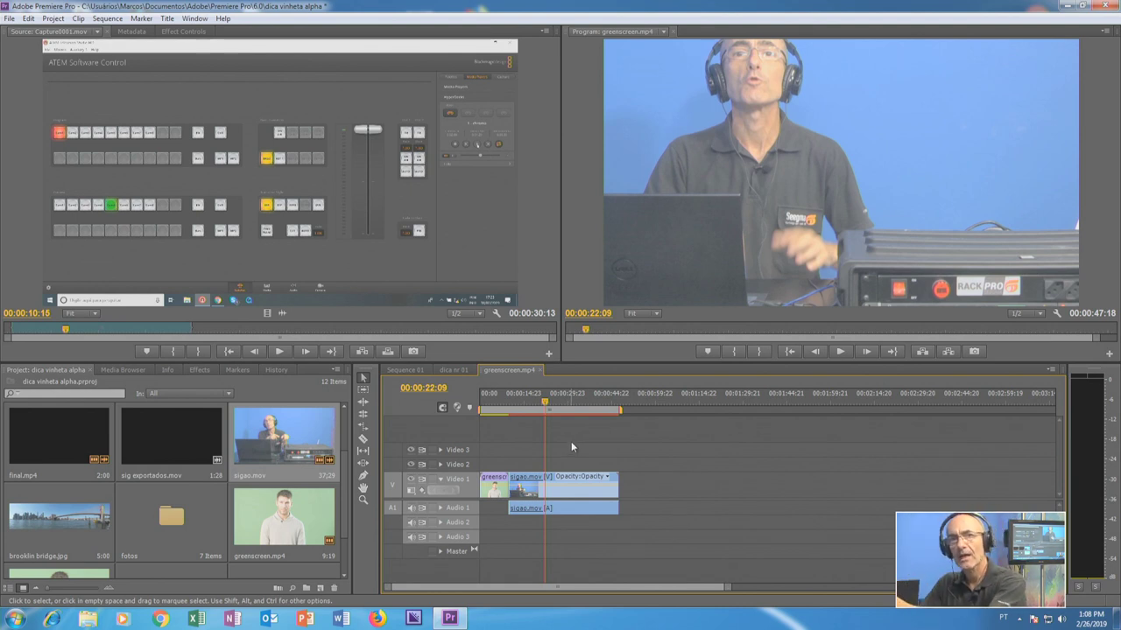
left_click_drag(565, 407, 541, 410)
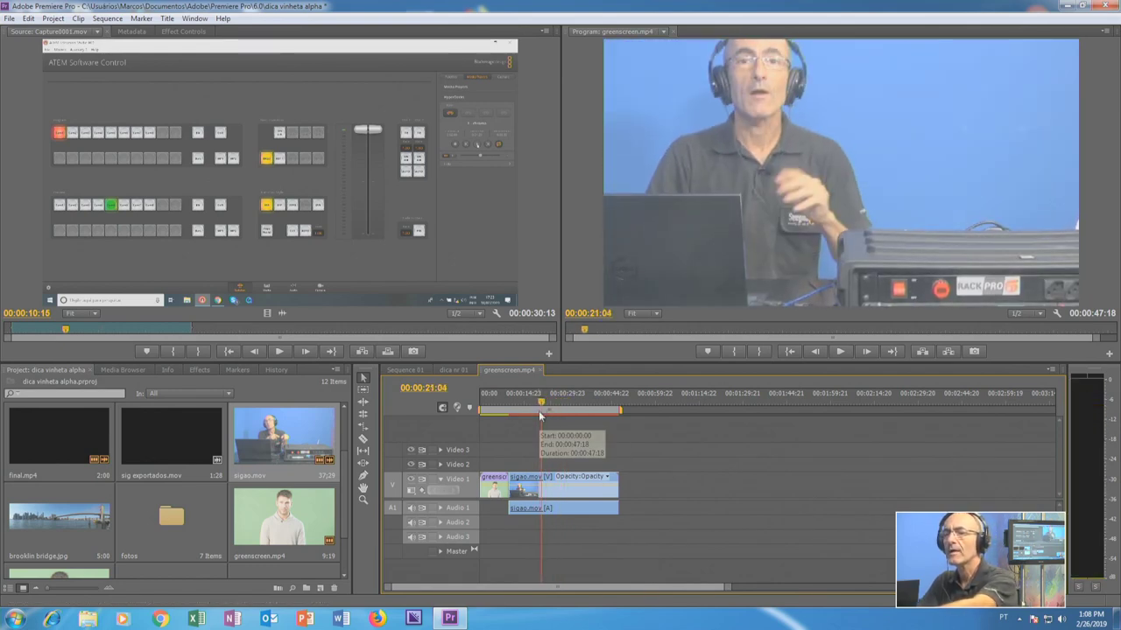